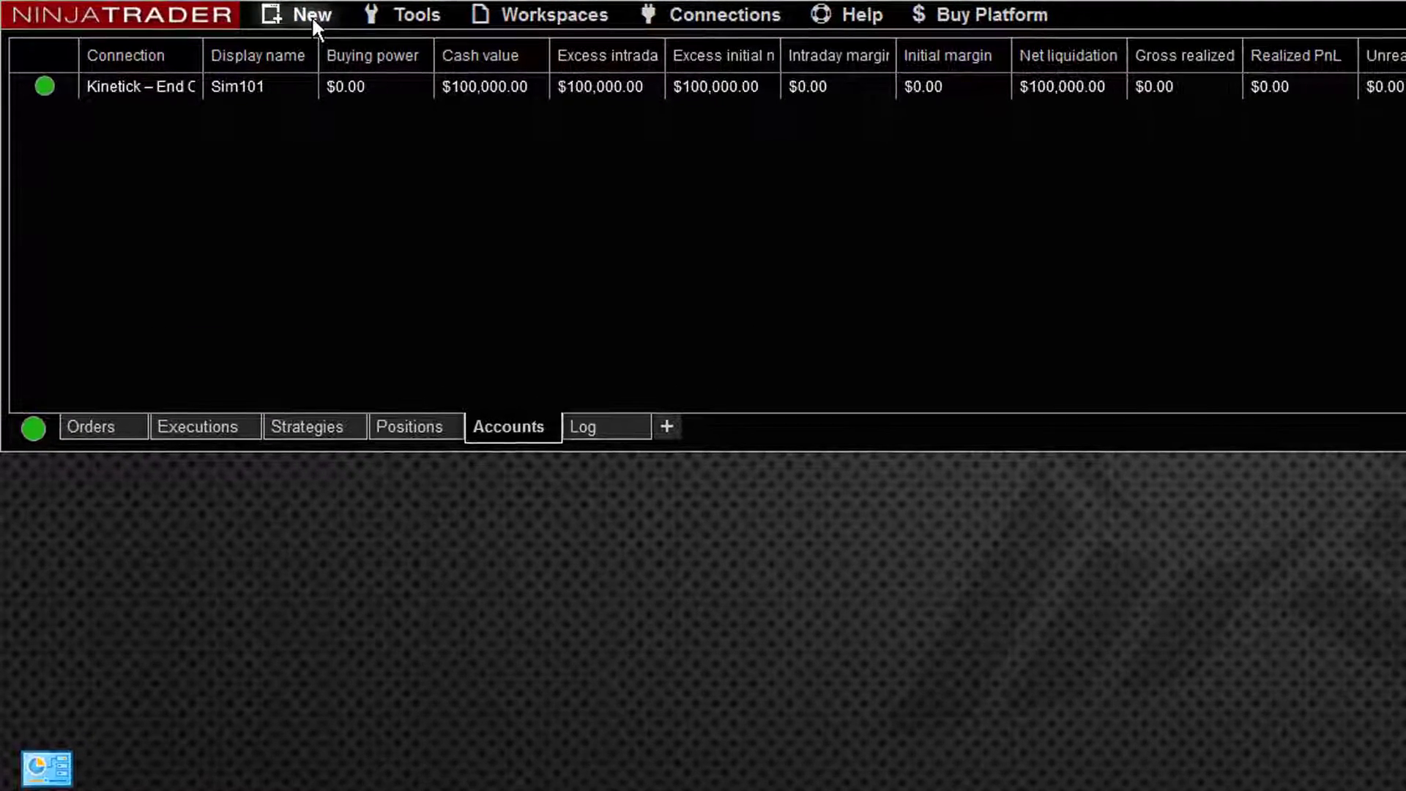
Create a new chart window and load the ES ##-## instrument as its data series.
left_click(312, 15)
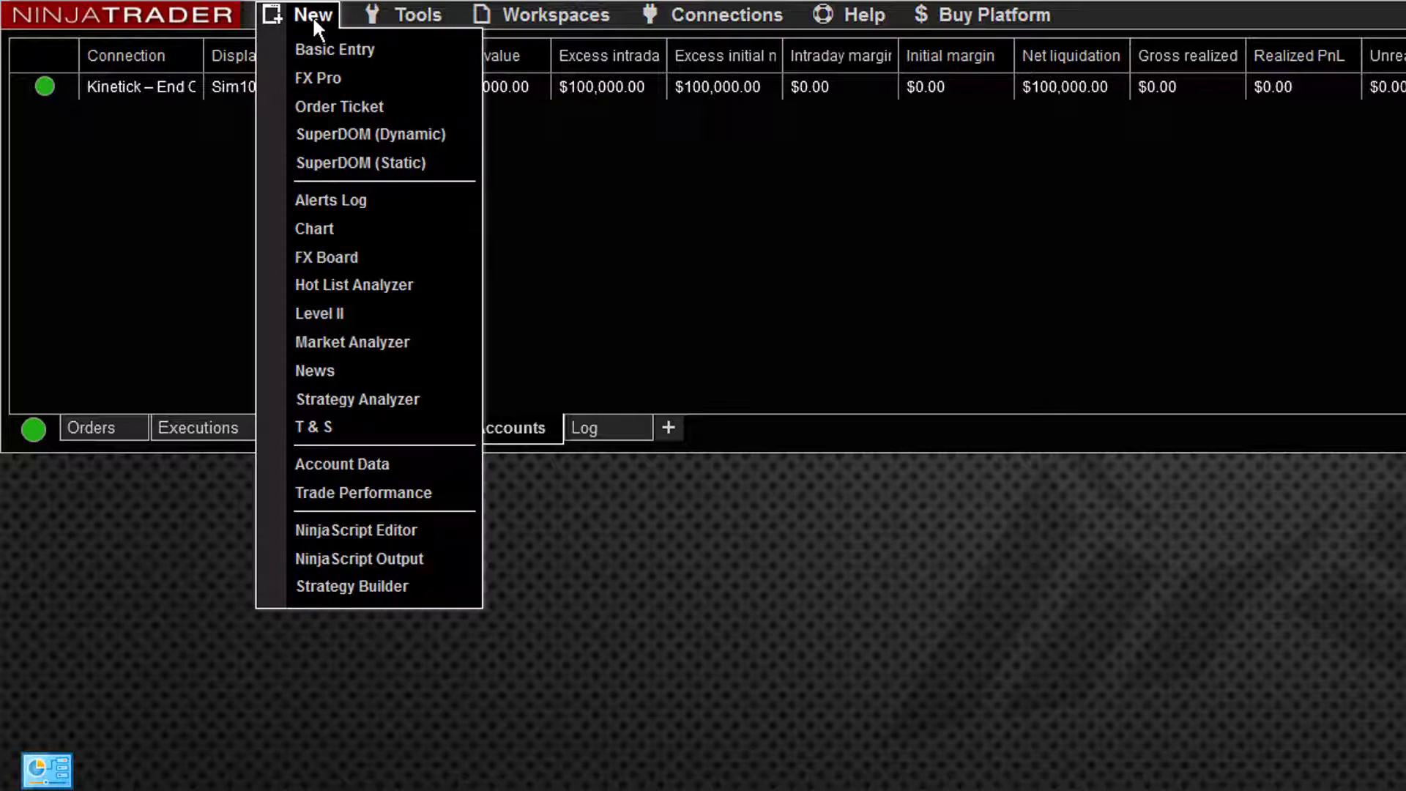
left_click(367, 228)
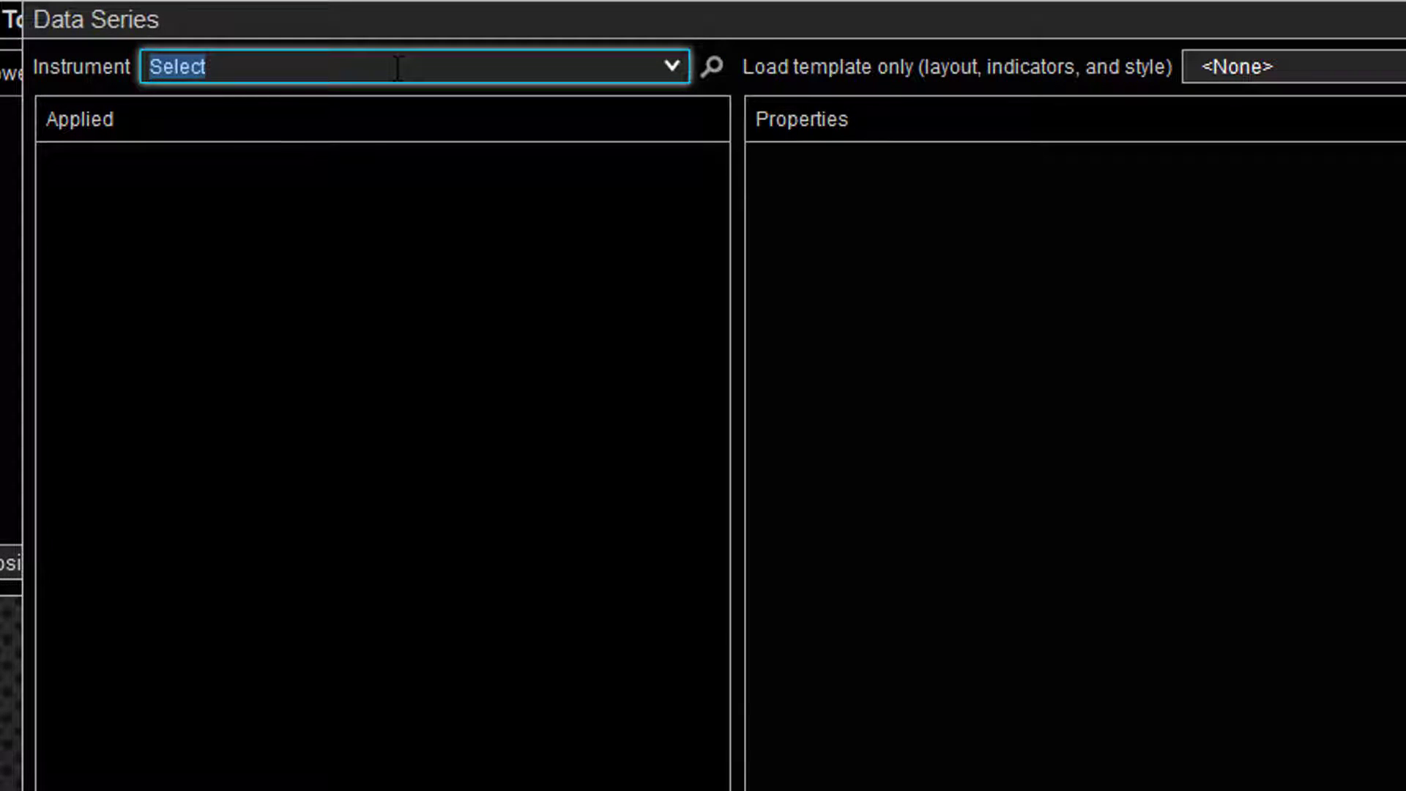
type("ES #")
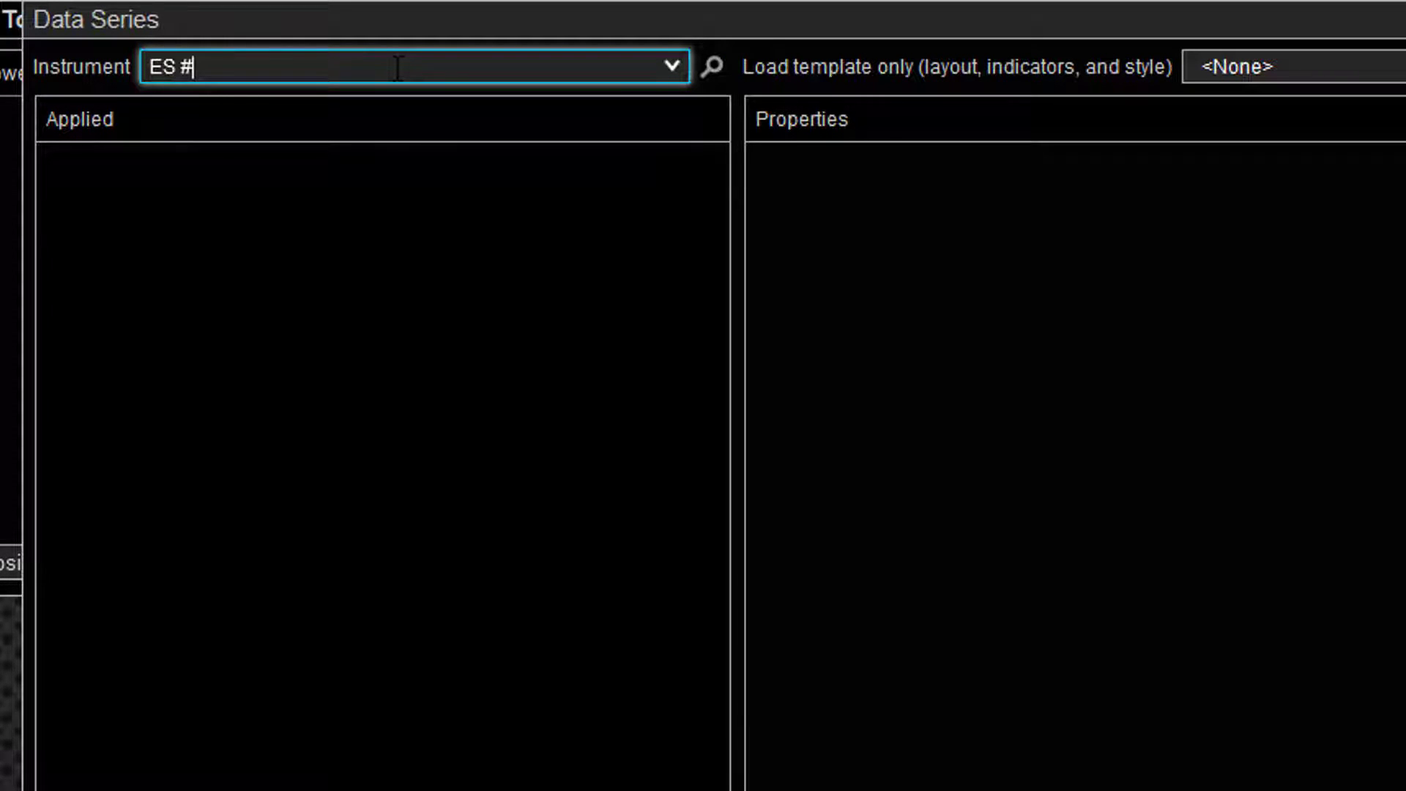
type("#-##")
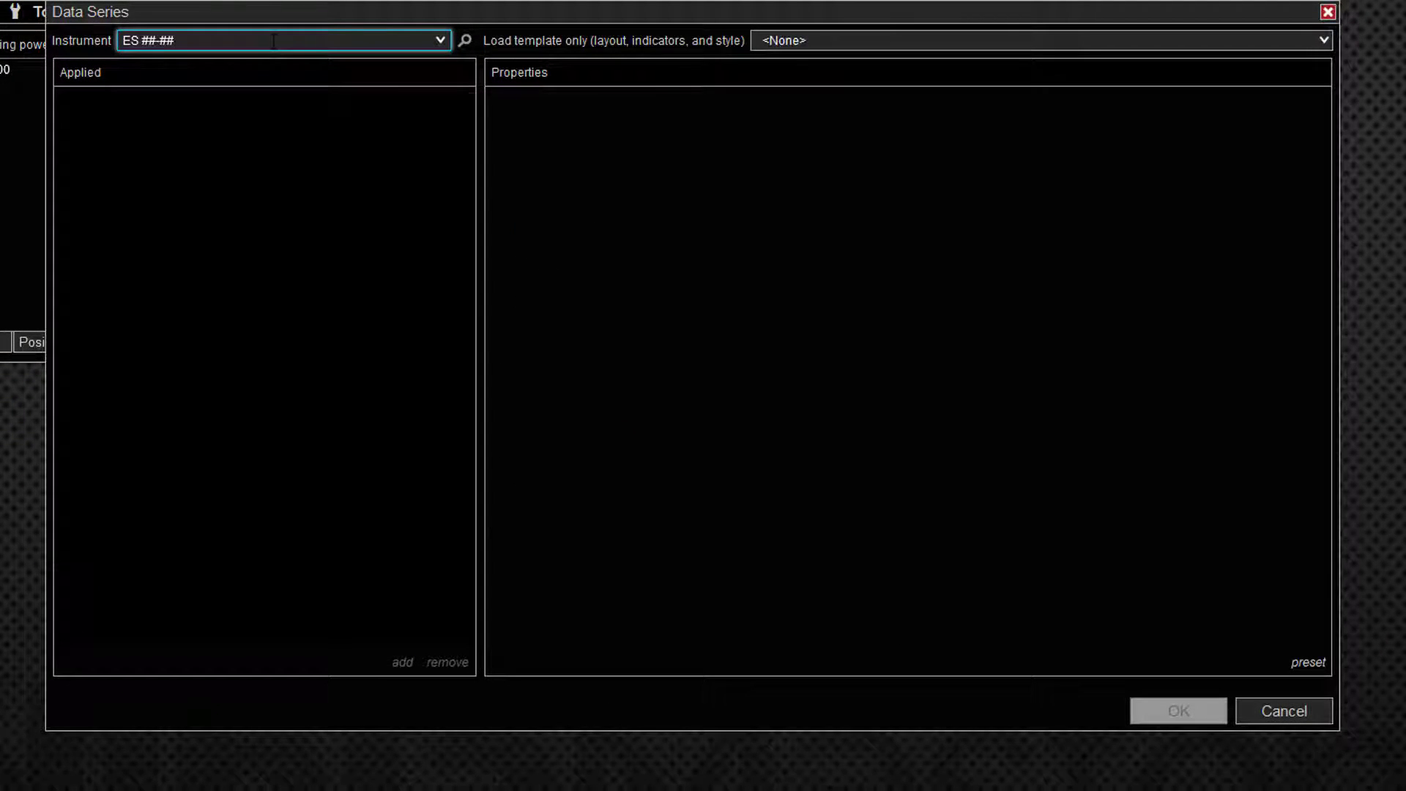
key("Return")
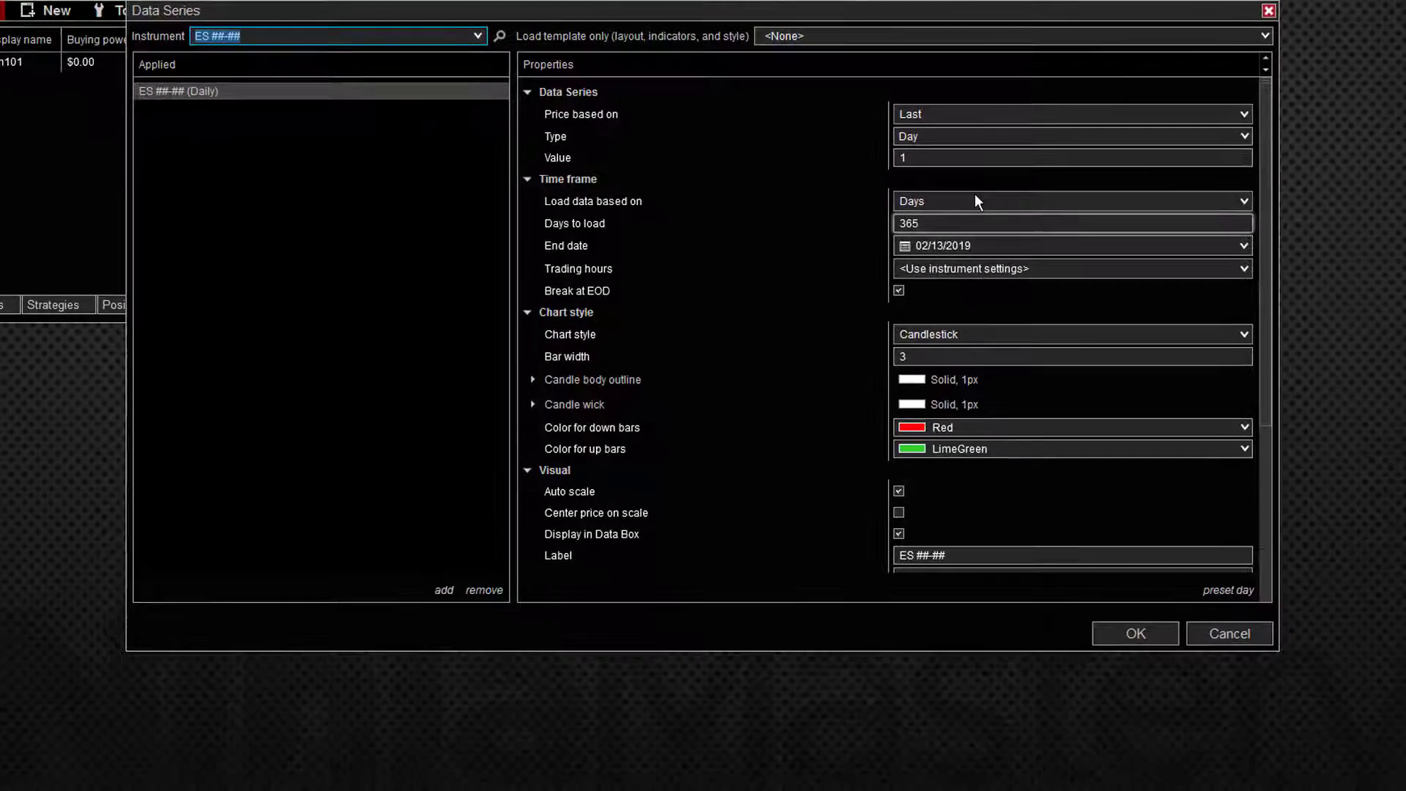
Confirm the daily data series, bring the ES chart into view and reach its indicator settings.
left_click(1080, 530)
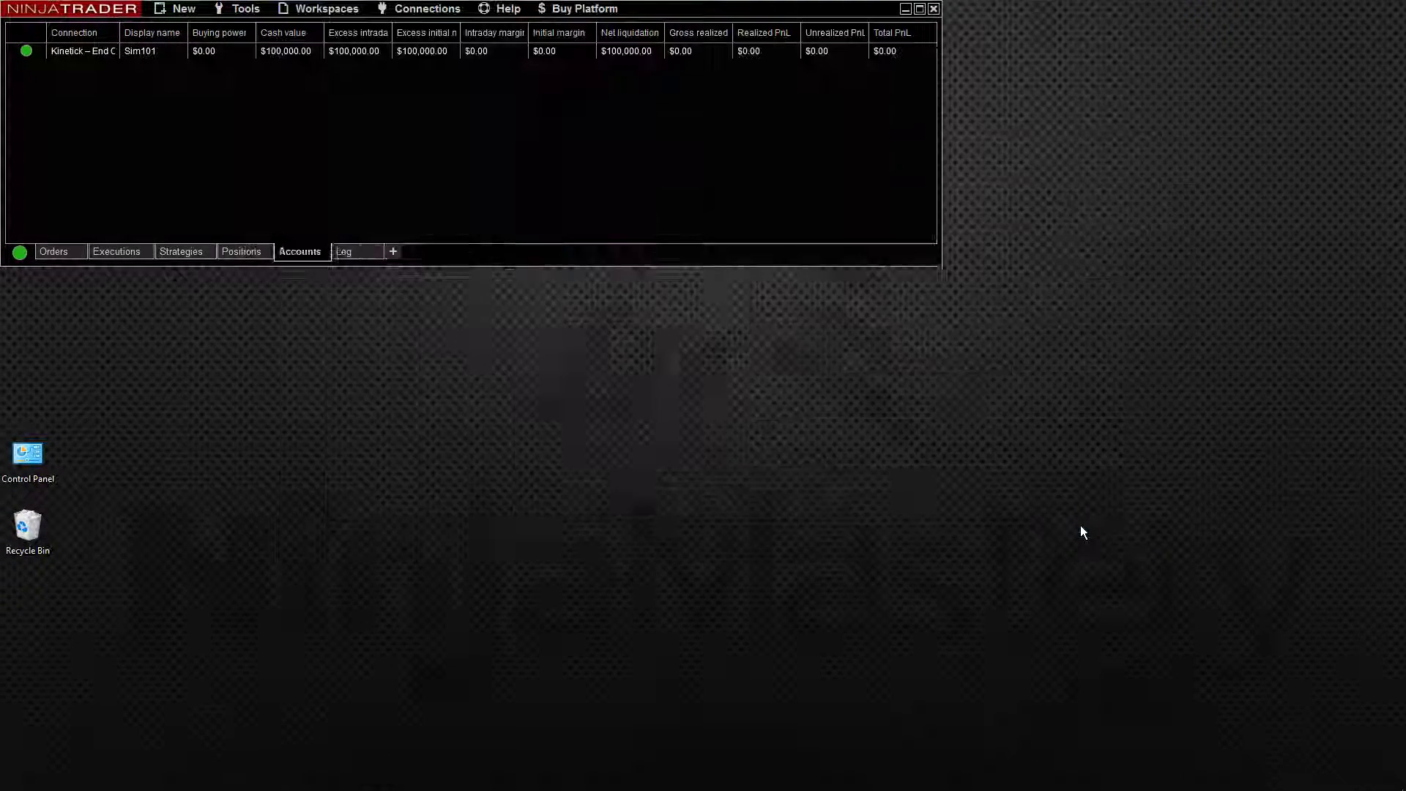
left_click_drag(1021, 132, 907, 231)
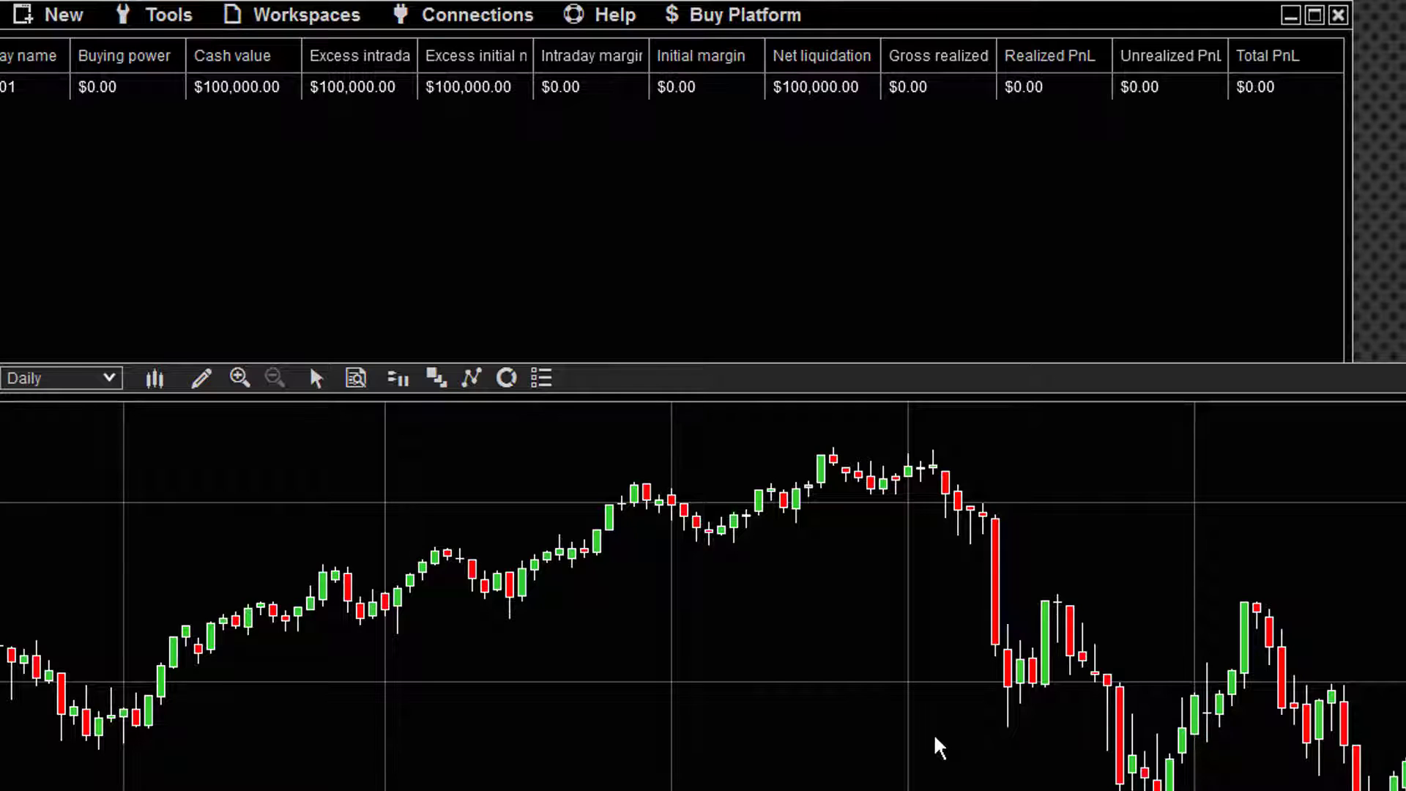
right_click(428, 730)
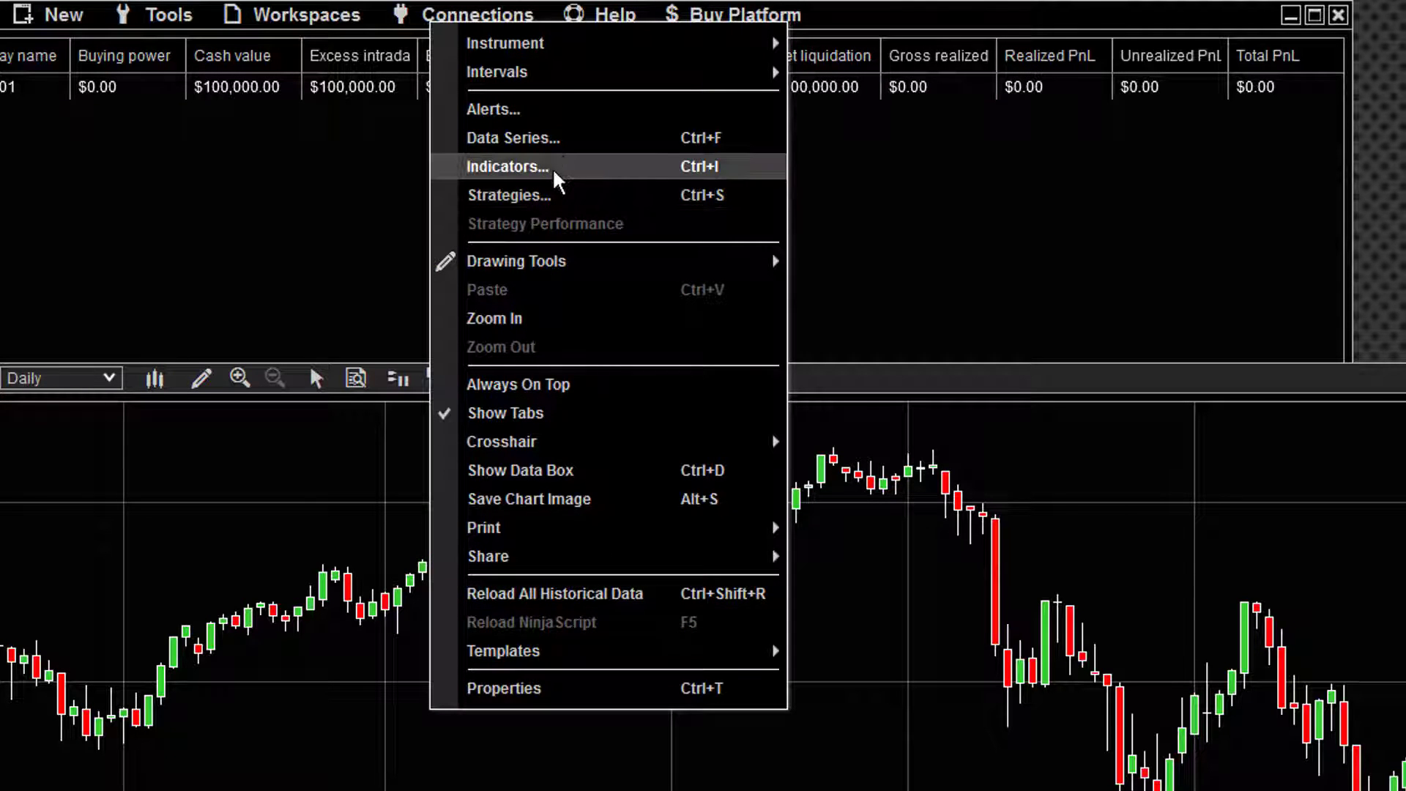
left_click(366, 592)
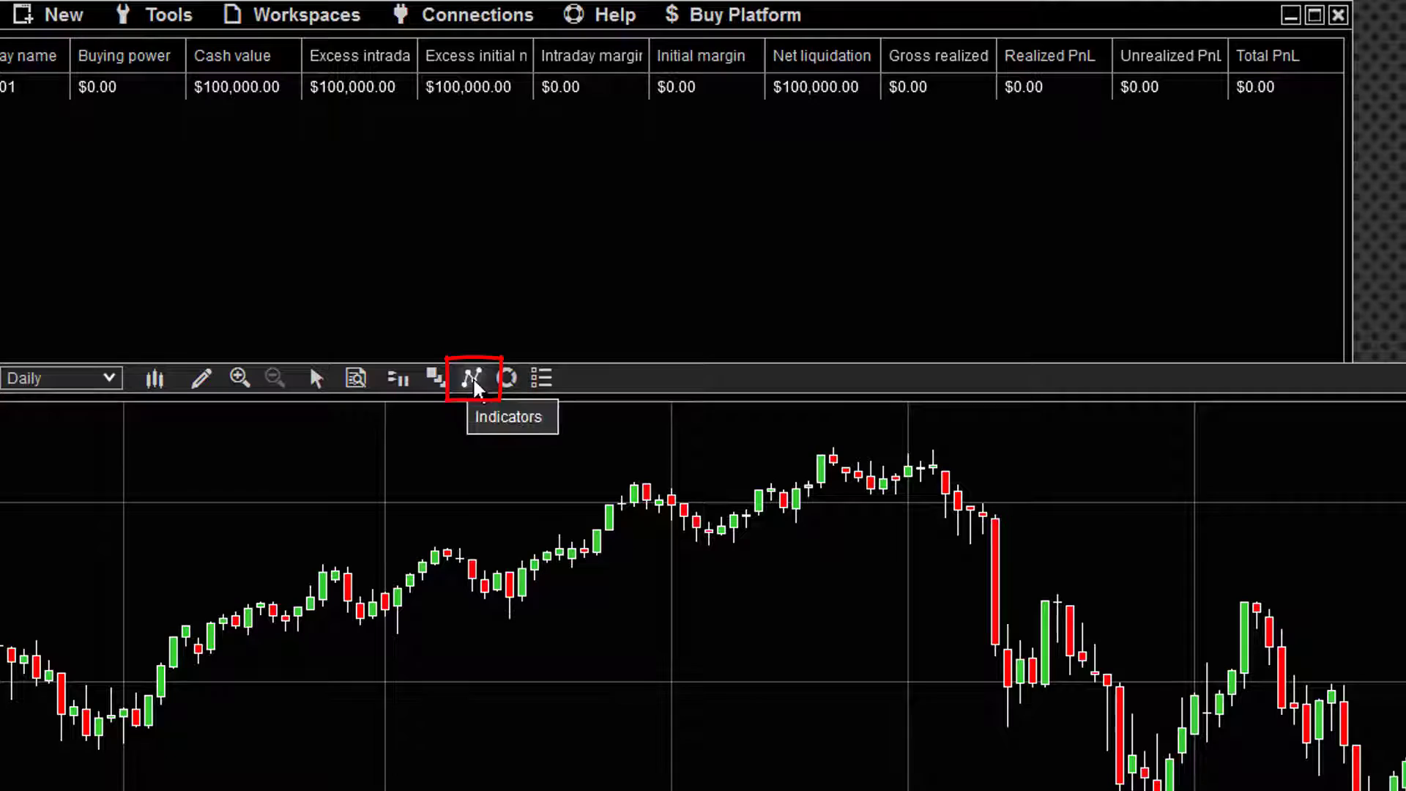
left_click(466, 390)
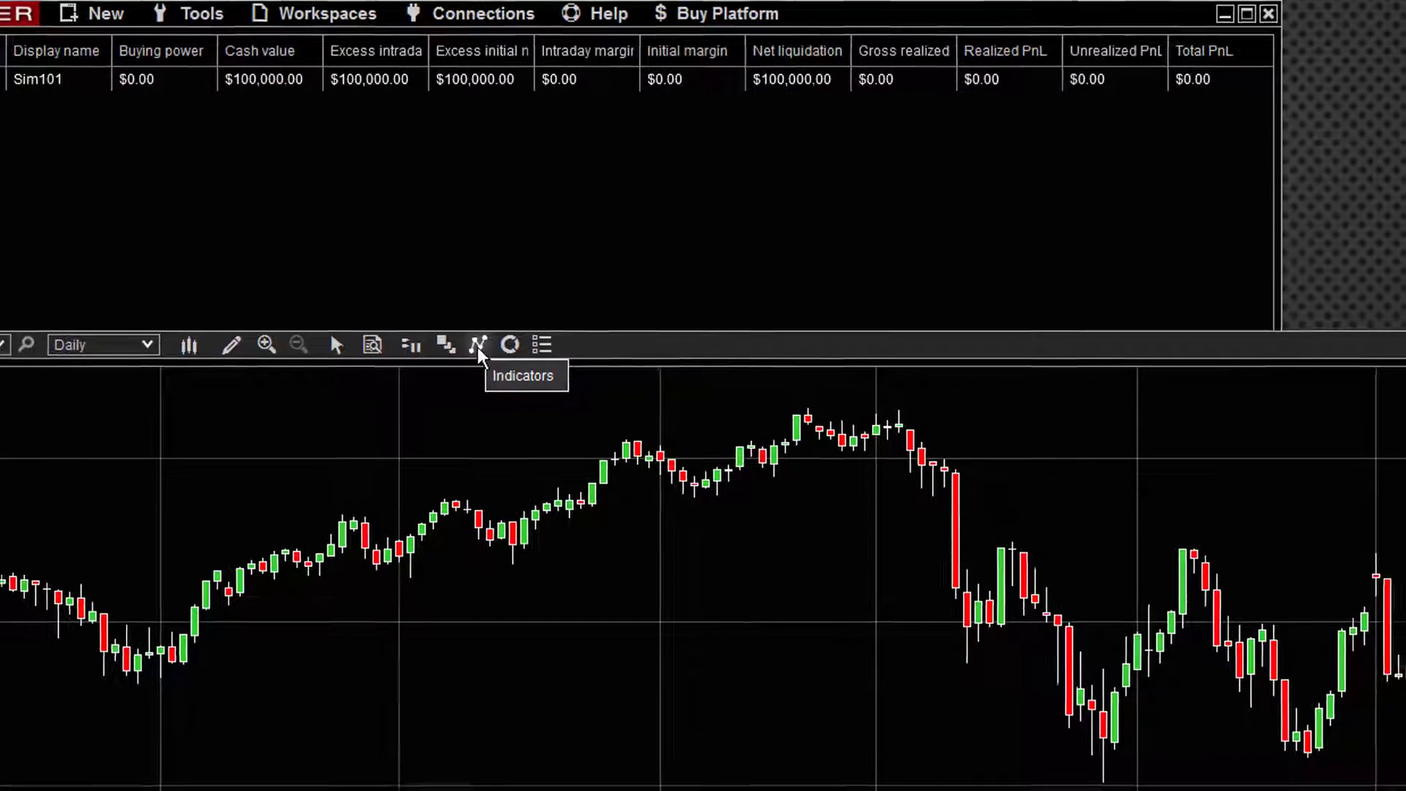
In the Indicators dialog, pick SMA from the available indicators.
left_click(487, 301)
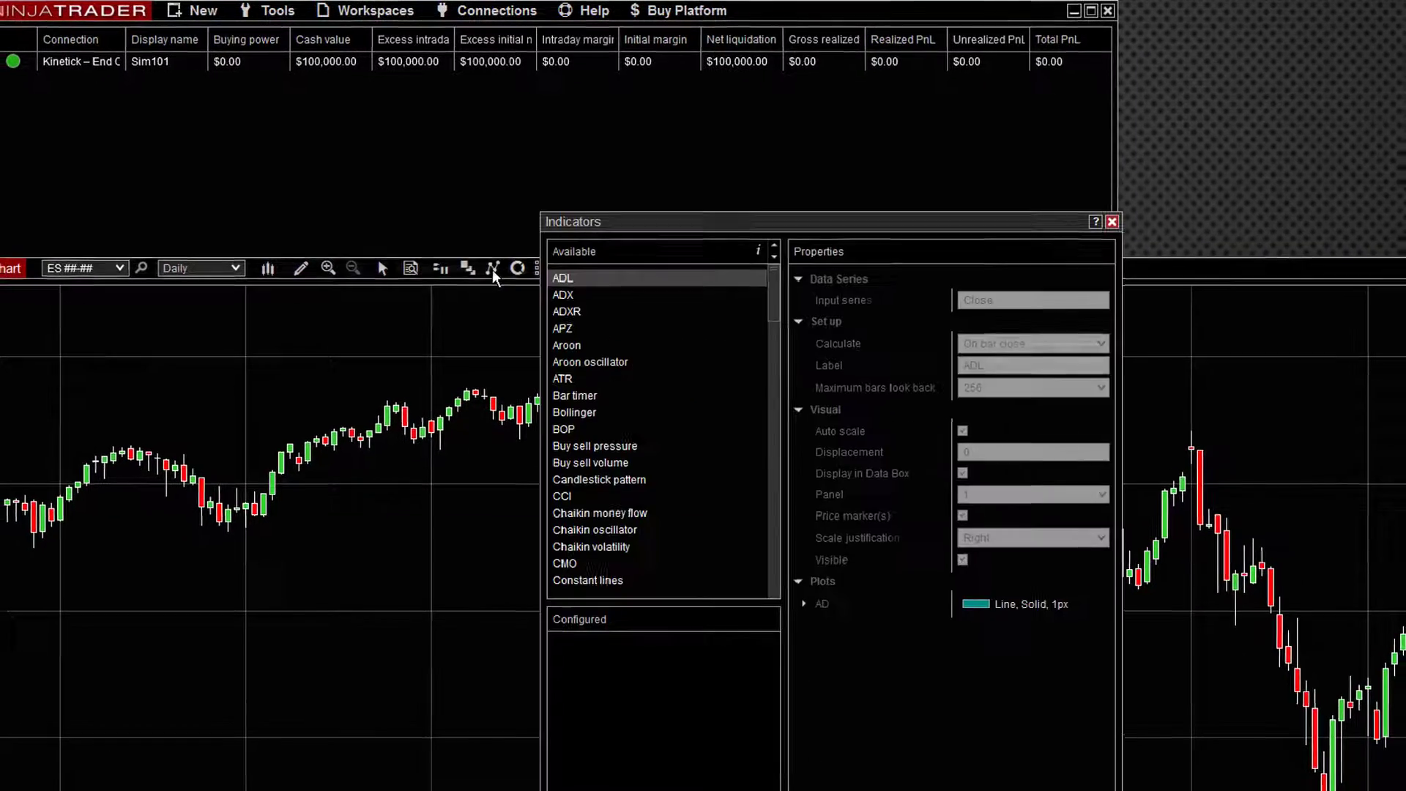
left_click_drag(847, 219, 774, 65)
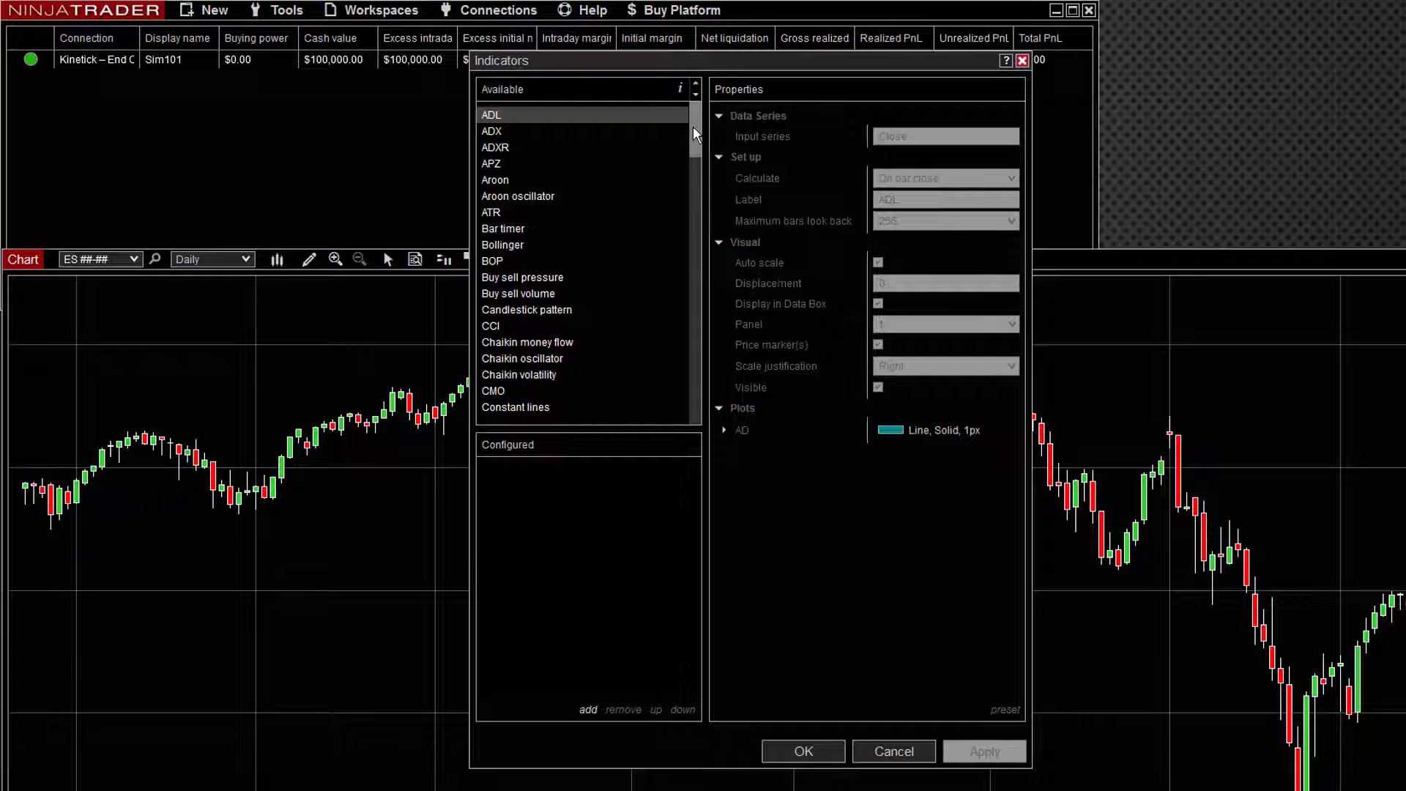
mouse_move(694, 127)
left_mouse_down()
mouse_move(704, 353)
mouse_move(698, 333)
left_mouse_up()
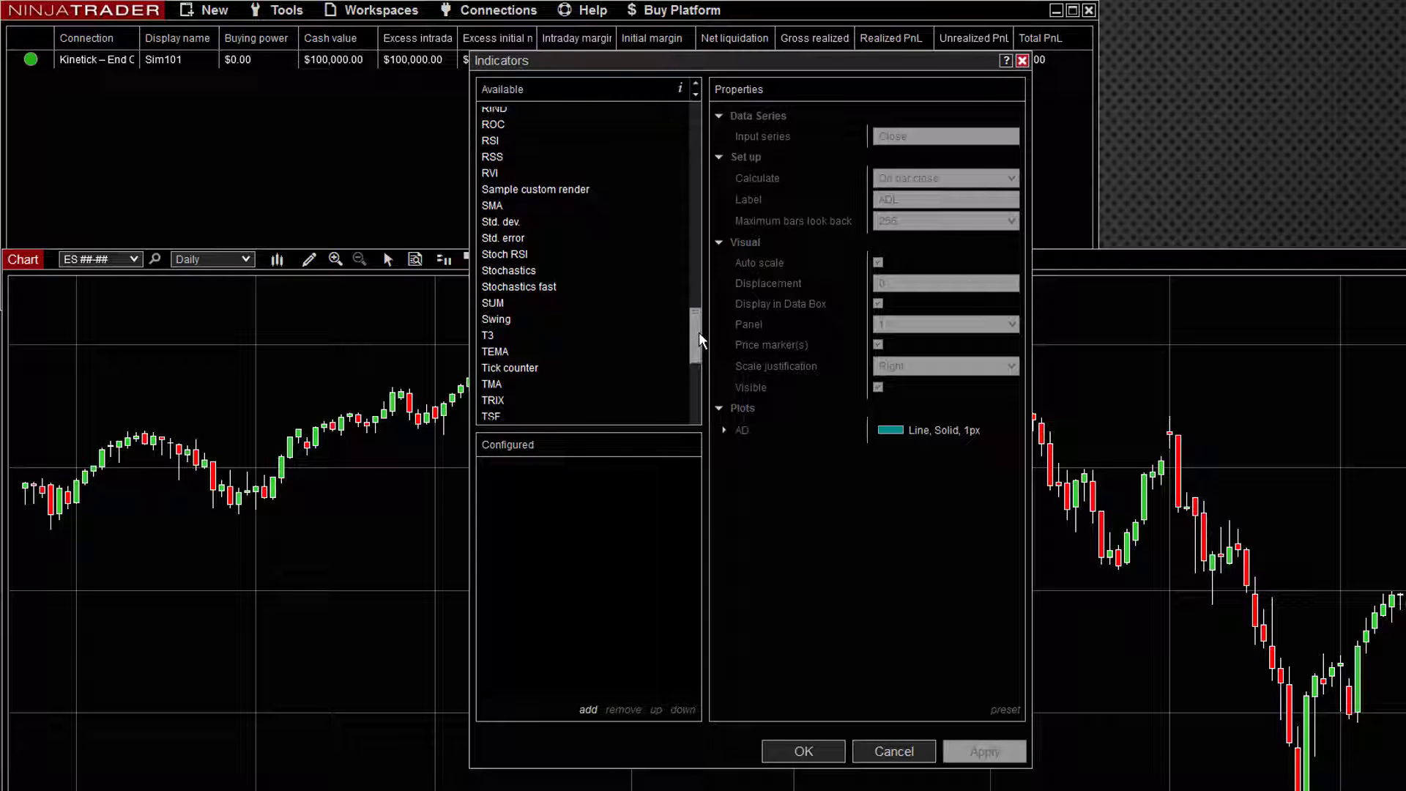
left_click(501, 207)
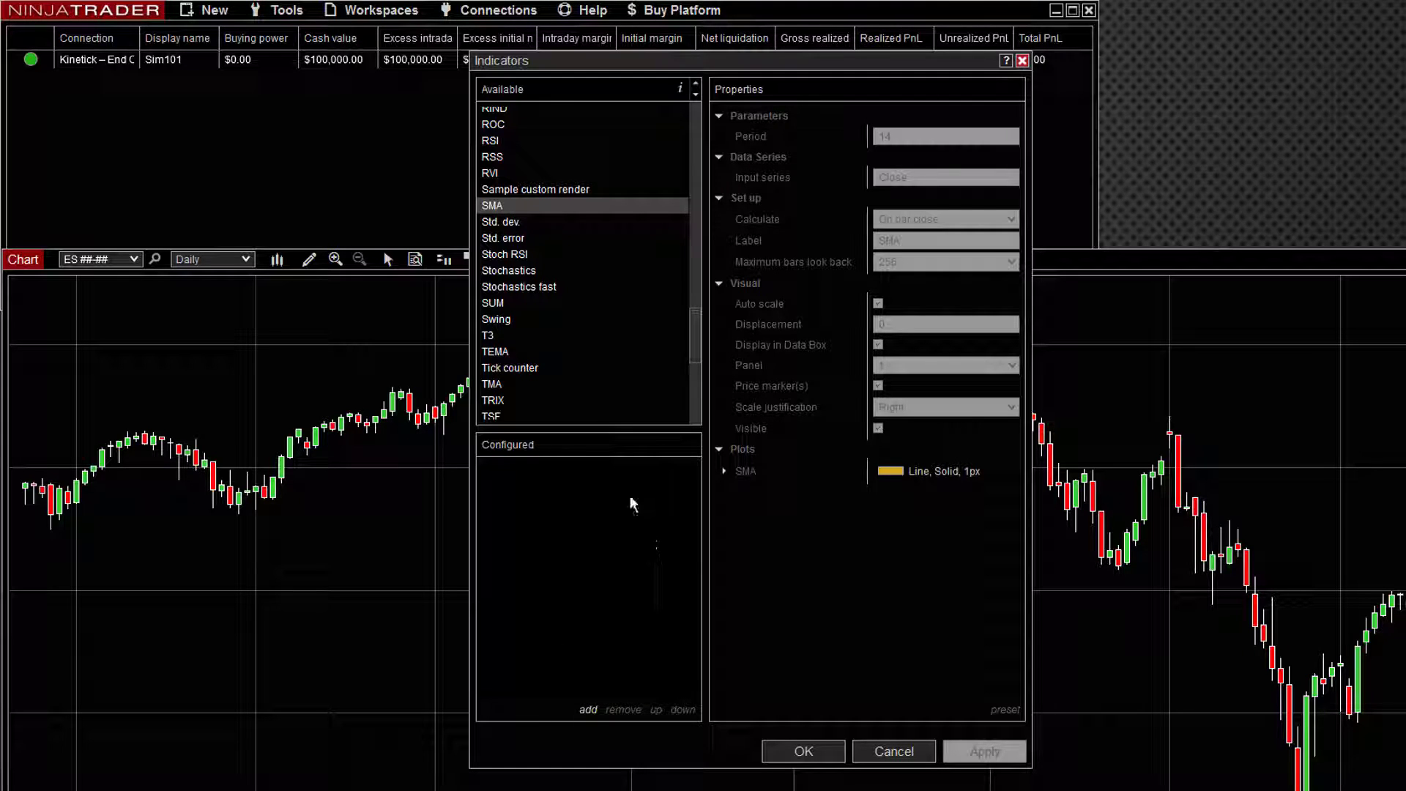
Add the SMA with period 14 to the configured list and apply it onto the chart.
left_click(588, 711)
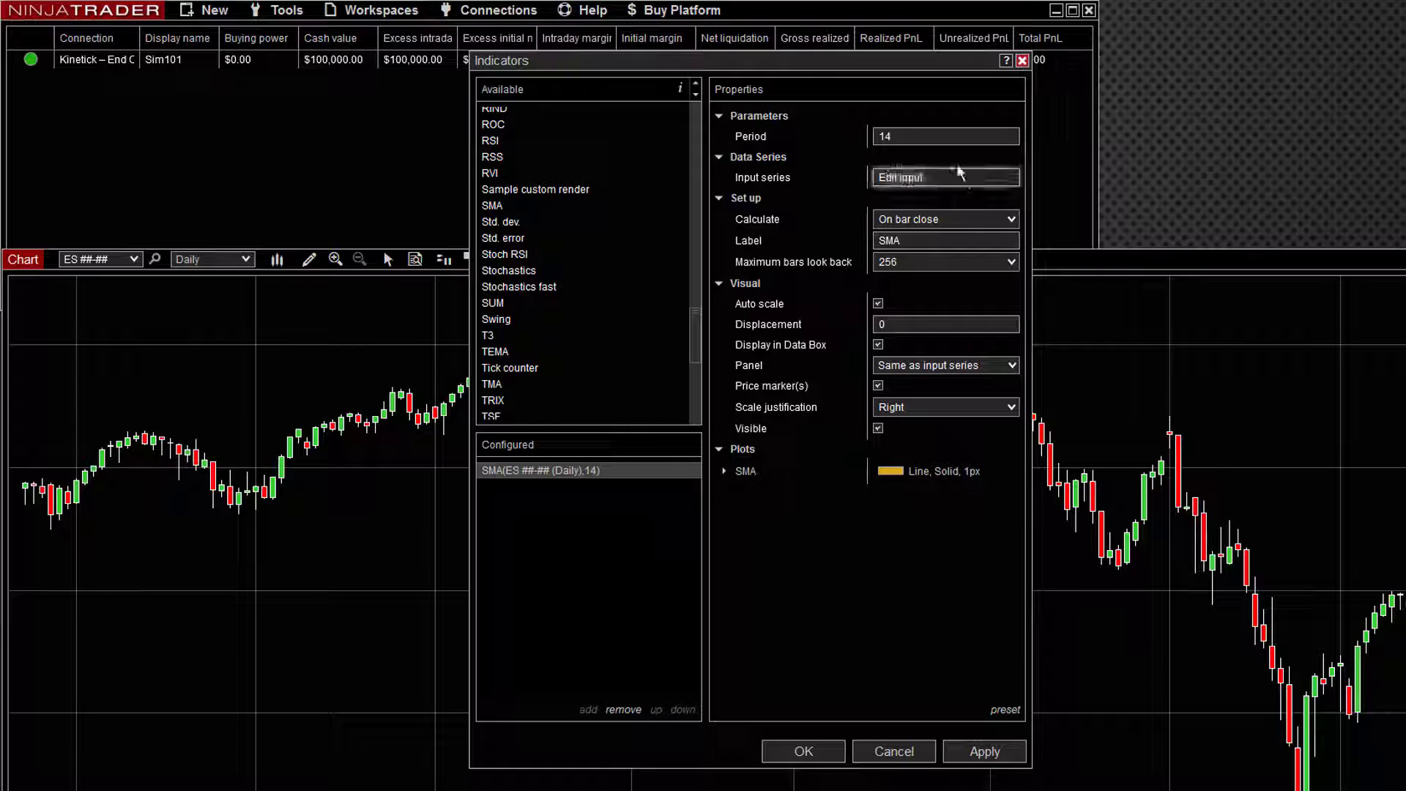
left_click(934, 138)
left_click(955, 240)
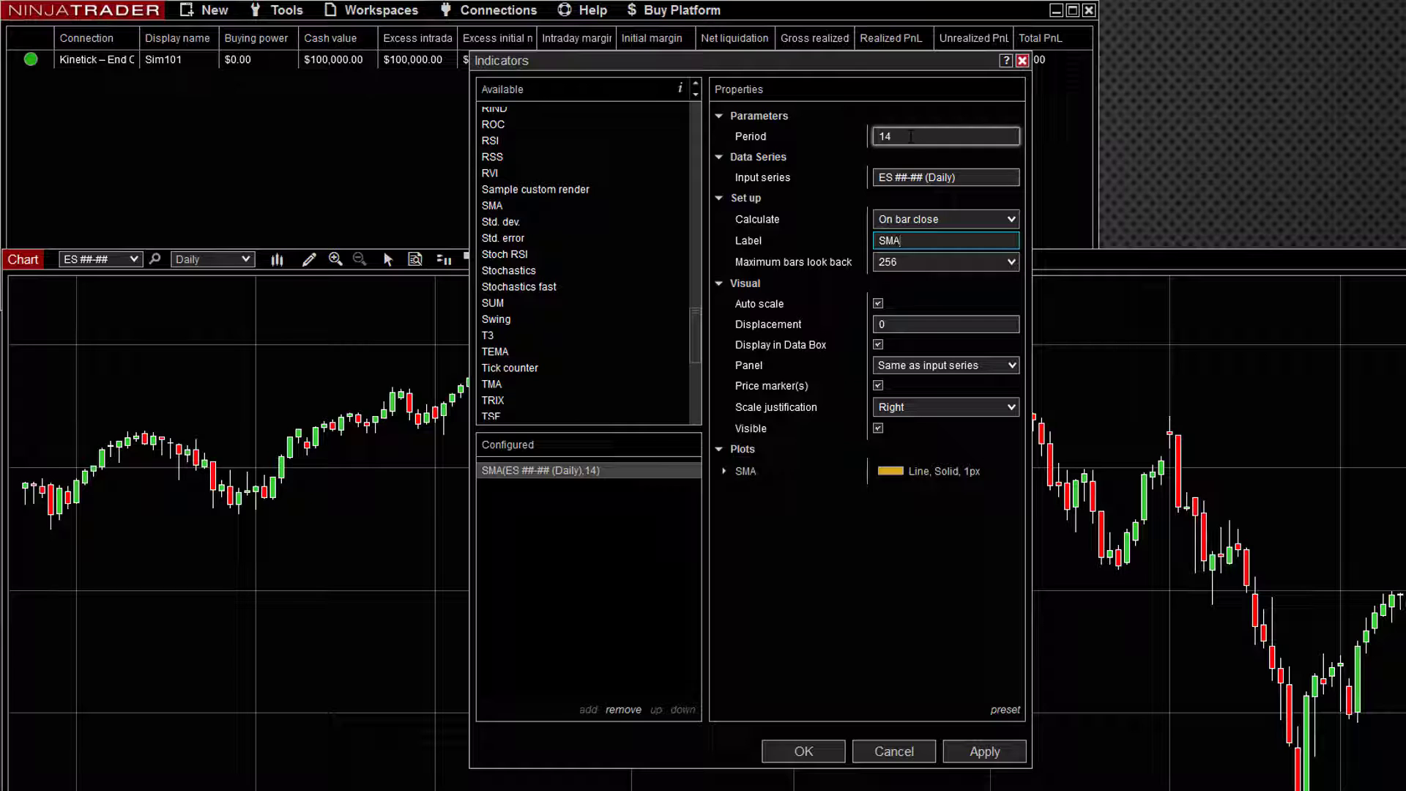
left_click(991, 751)
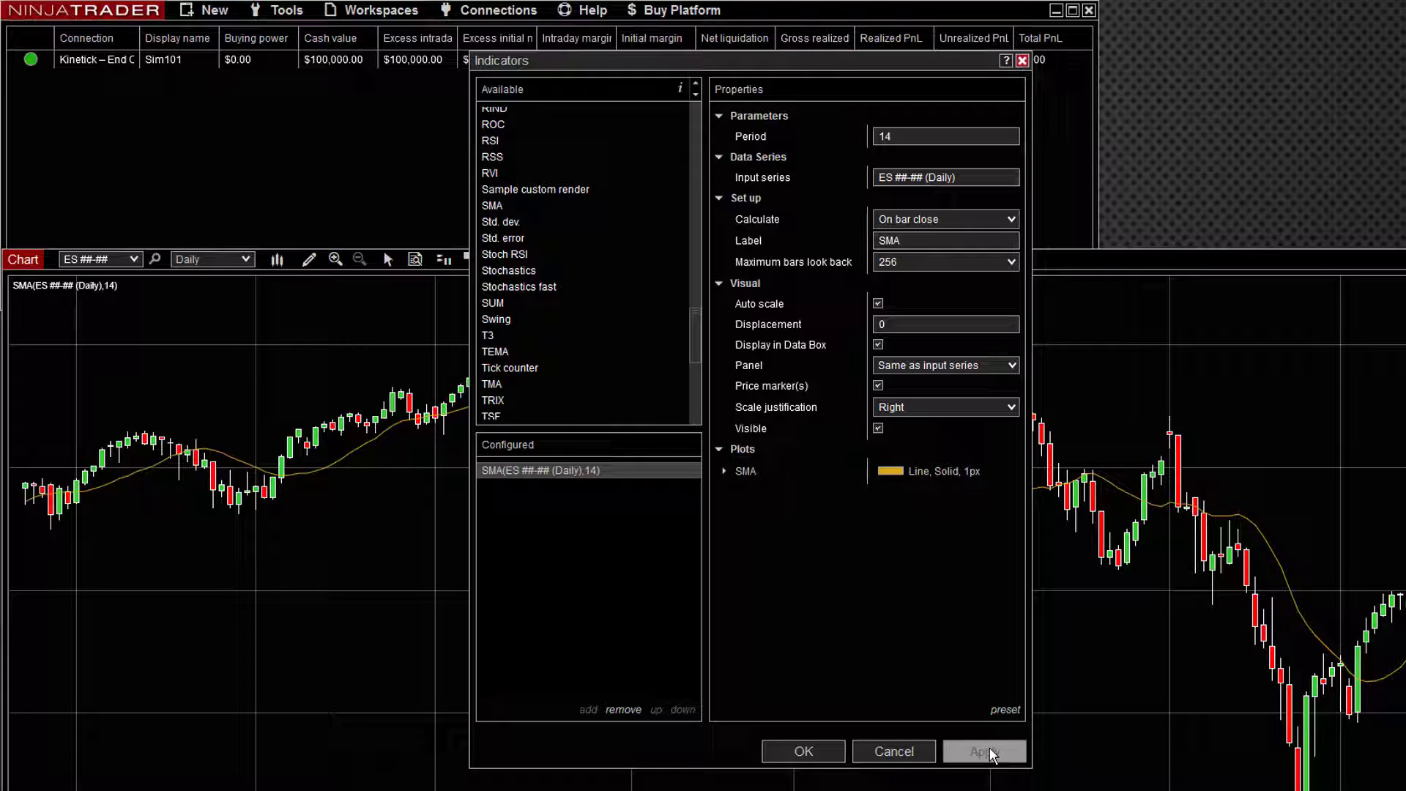
left_click(818, 749)
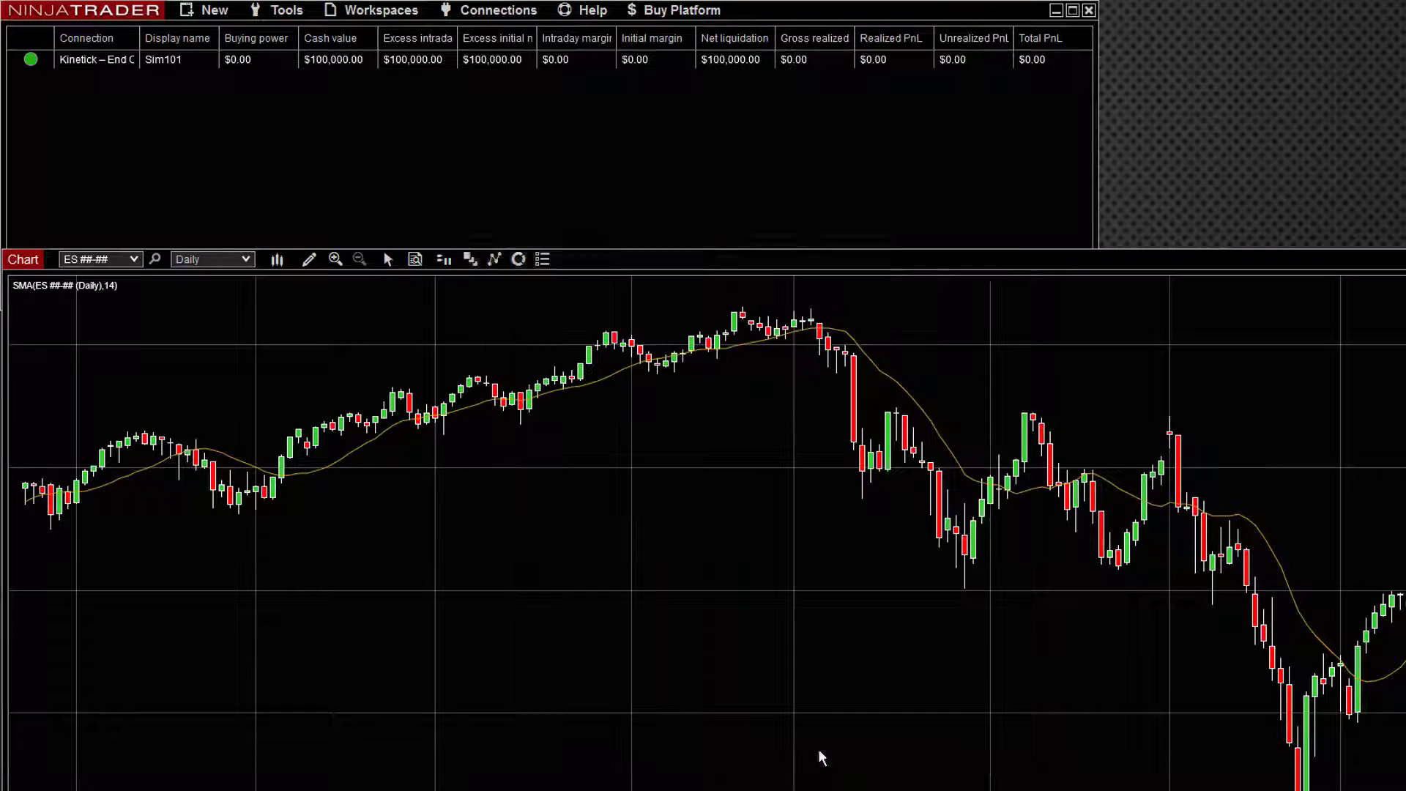
left_click(354, 452)
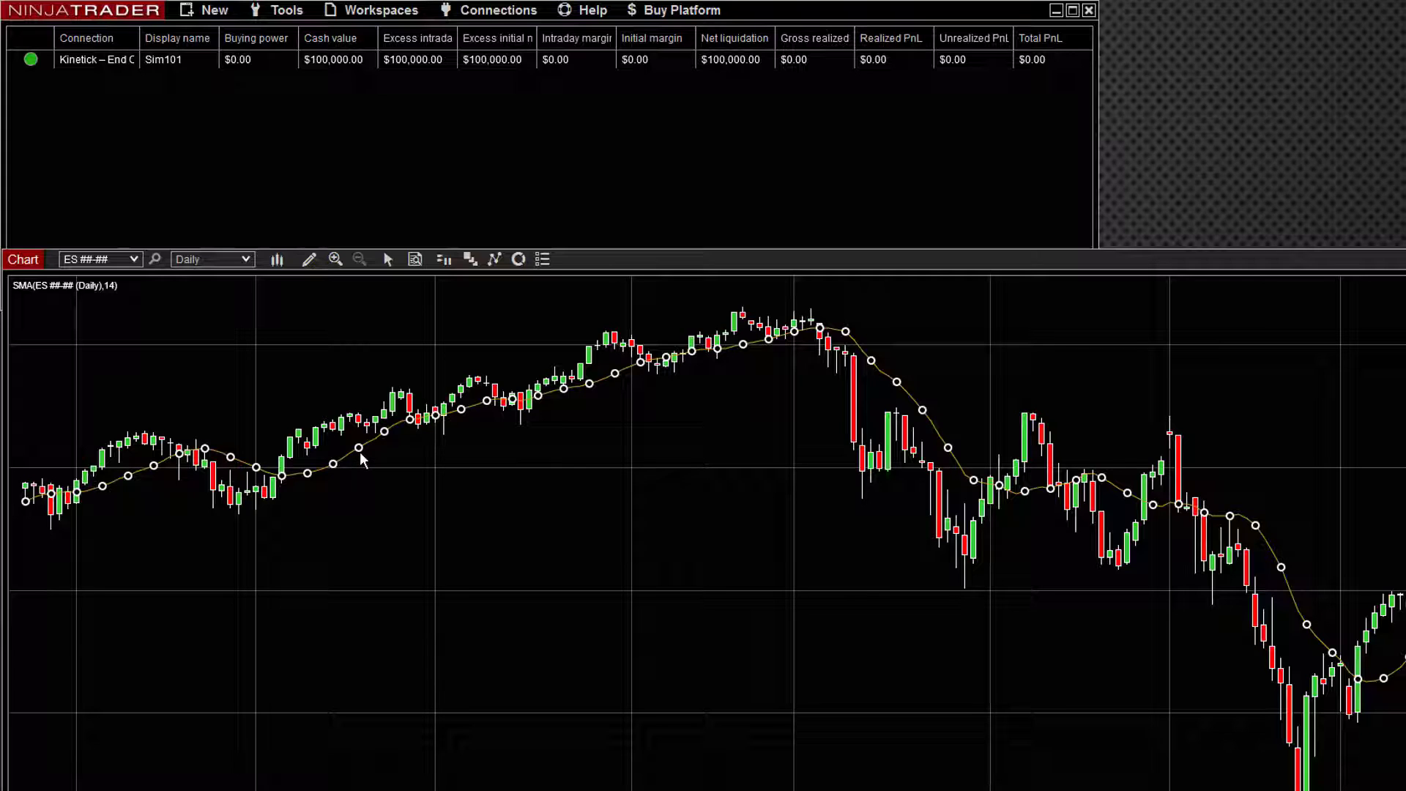
key("Delete")
right_click(359, 452)
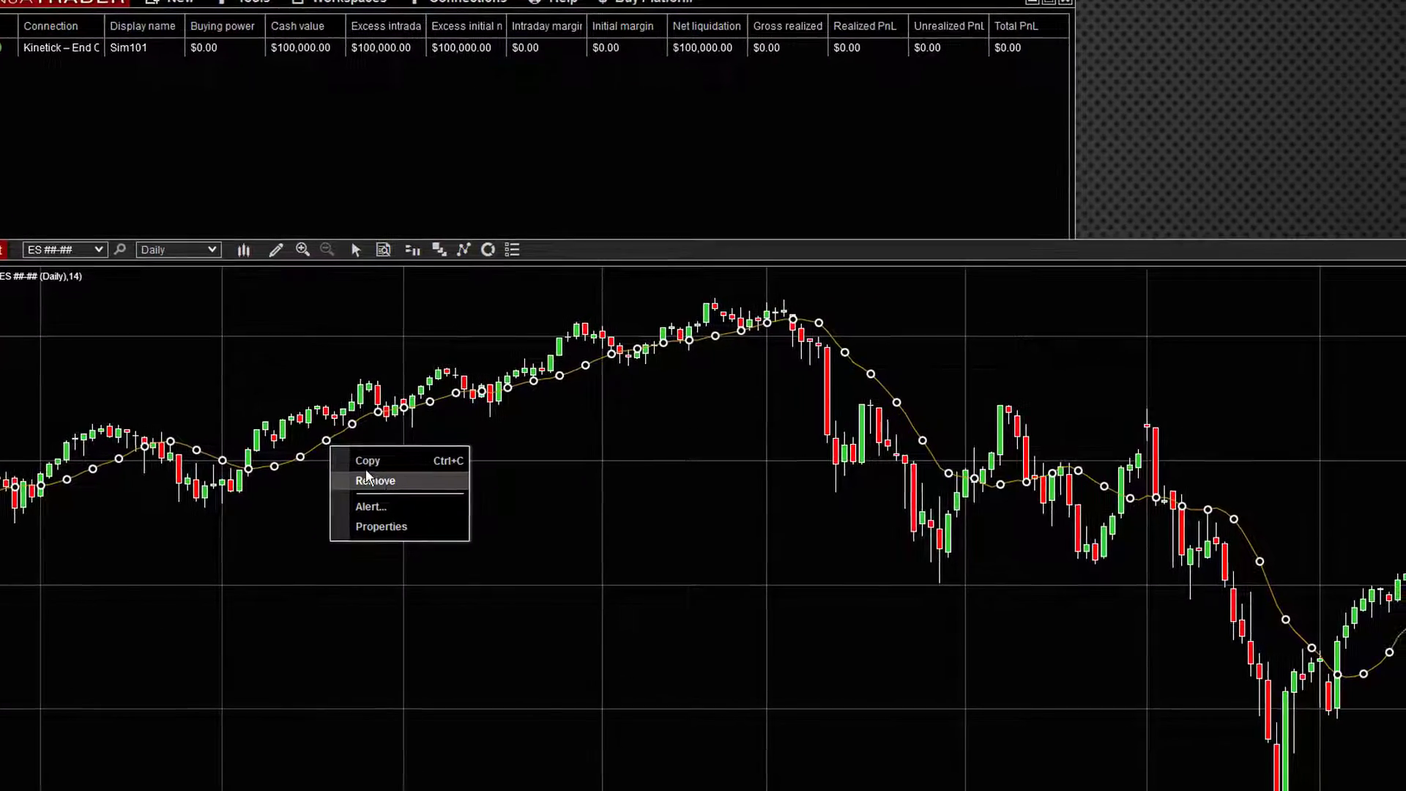
left_click(254, 524)
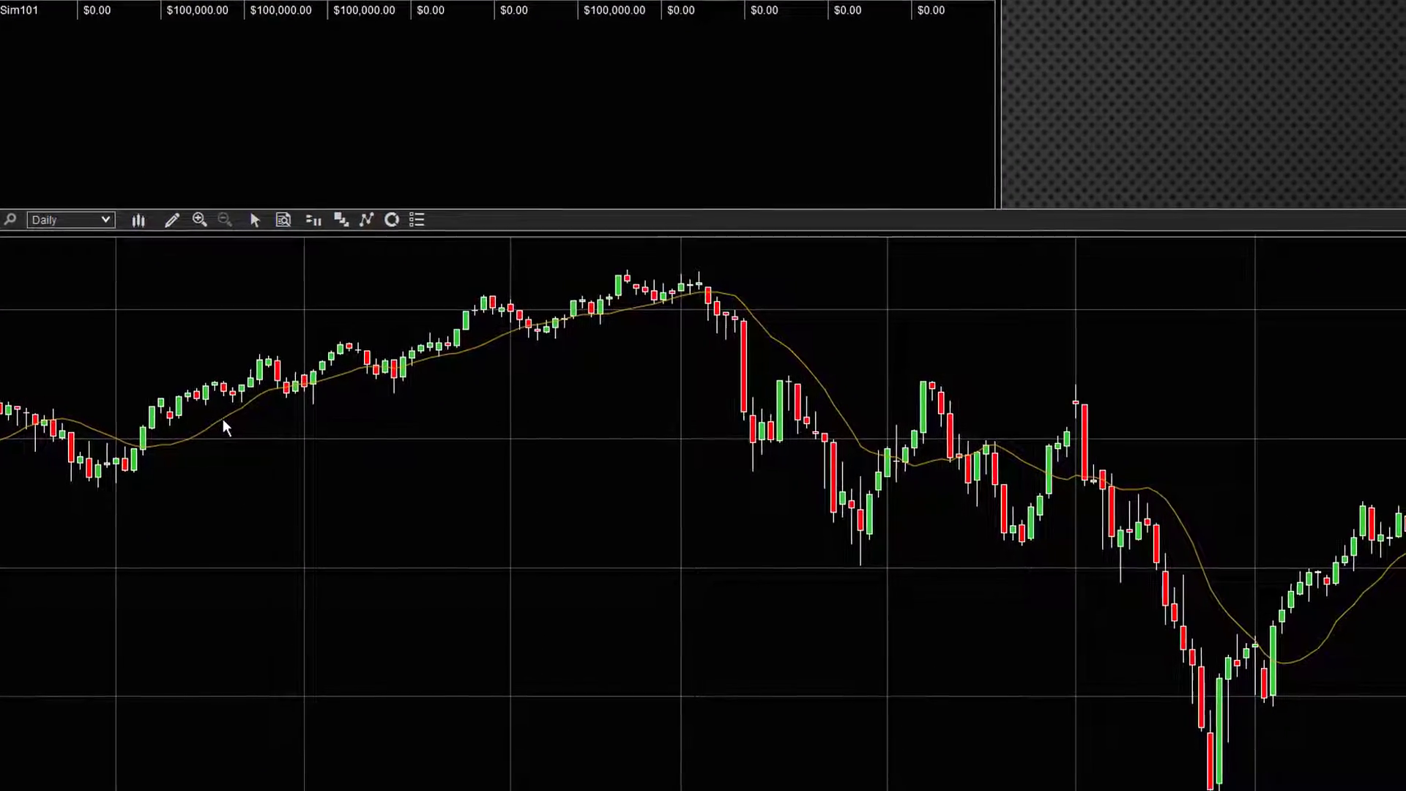
From the SMA line's settings, take the SMA off the configured indicators and apply the removal.
double_click(218, 423)
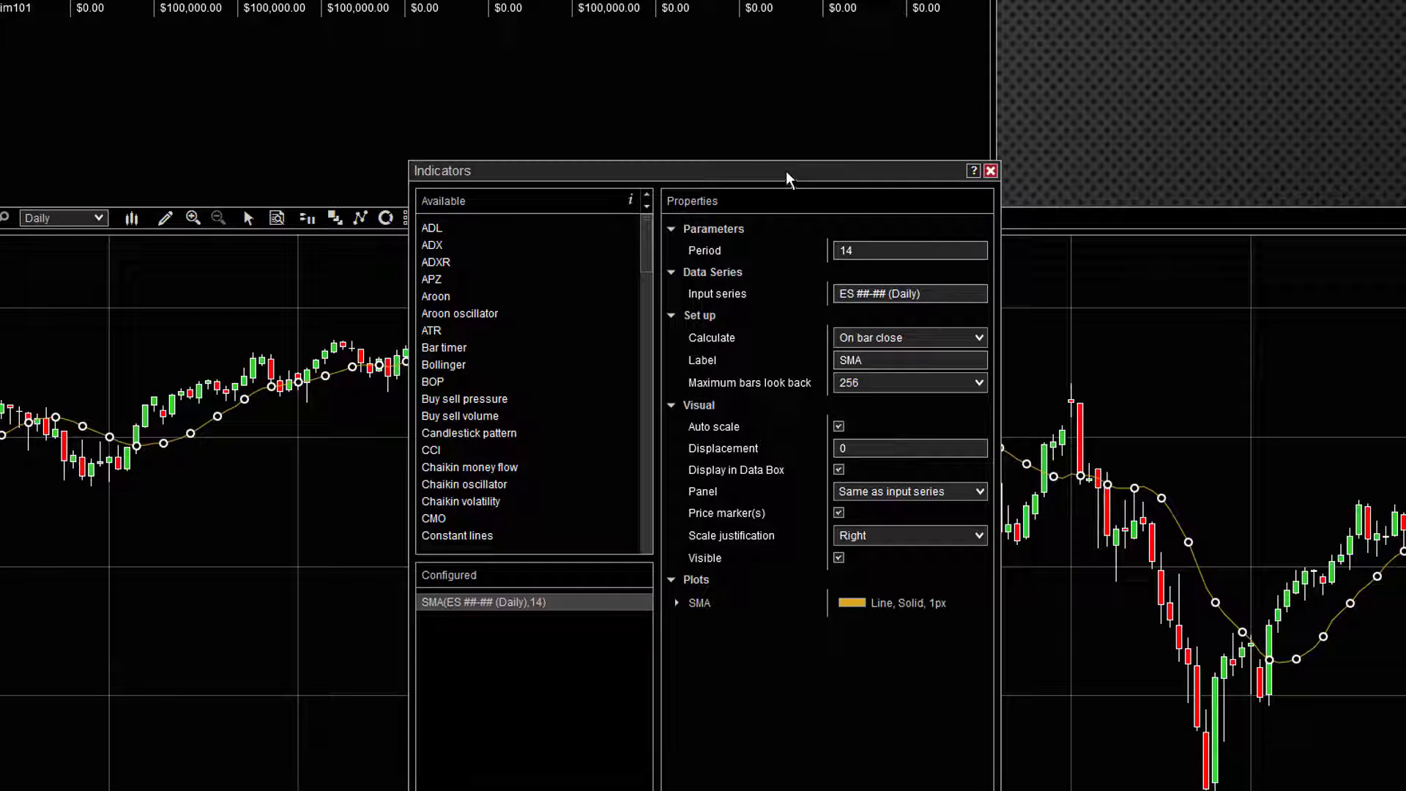
left_click_drag(787, 179, 775, 50)
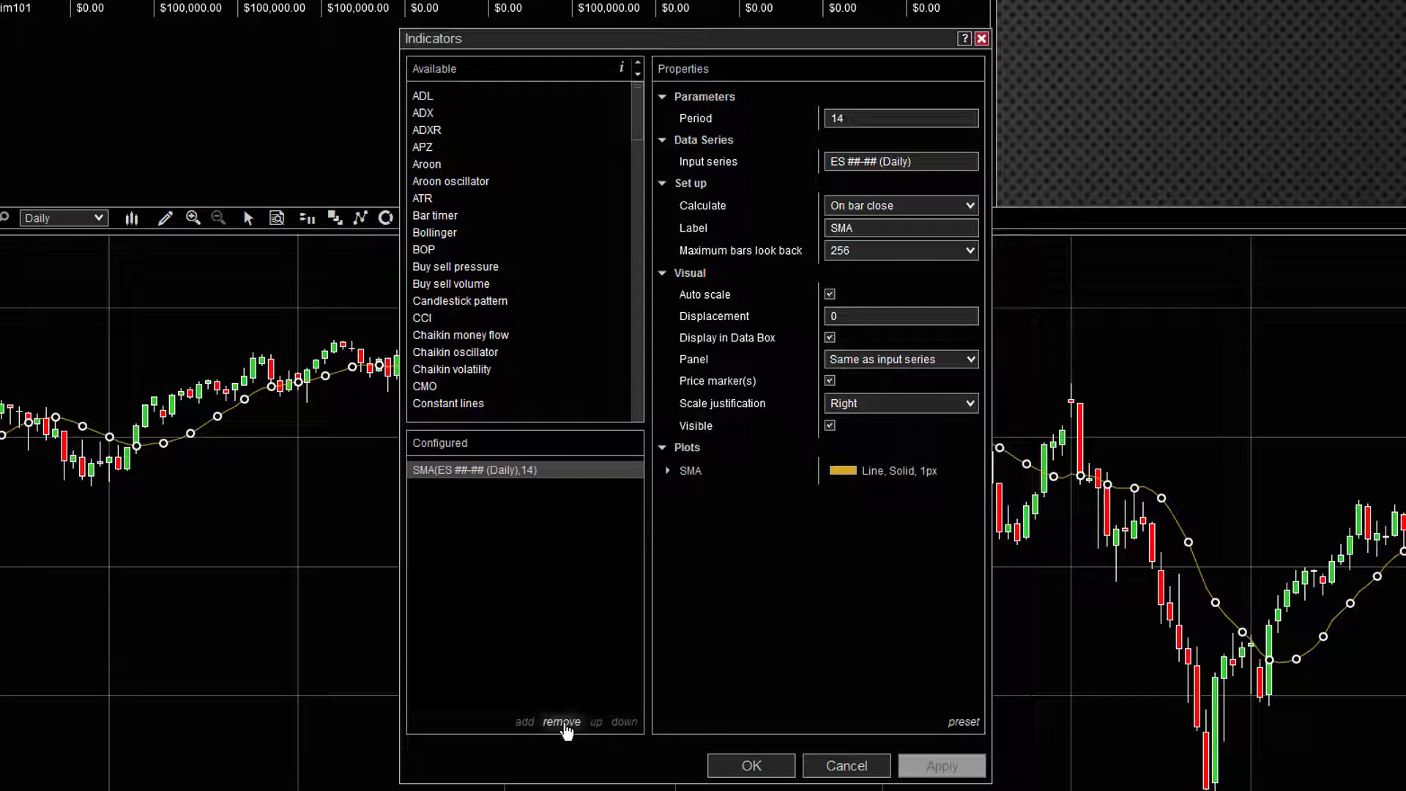
left_click(562, 722)
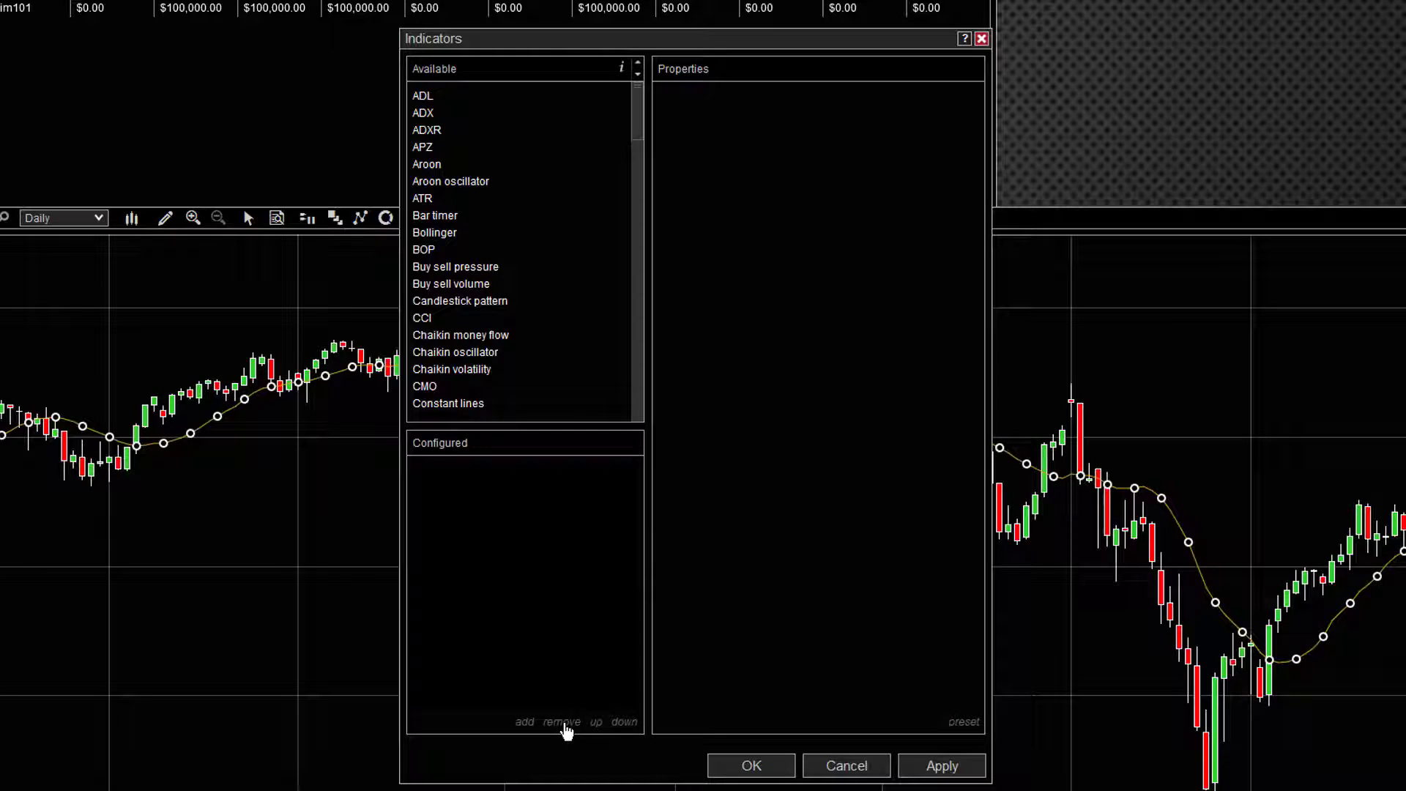
left_click(939, 767)
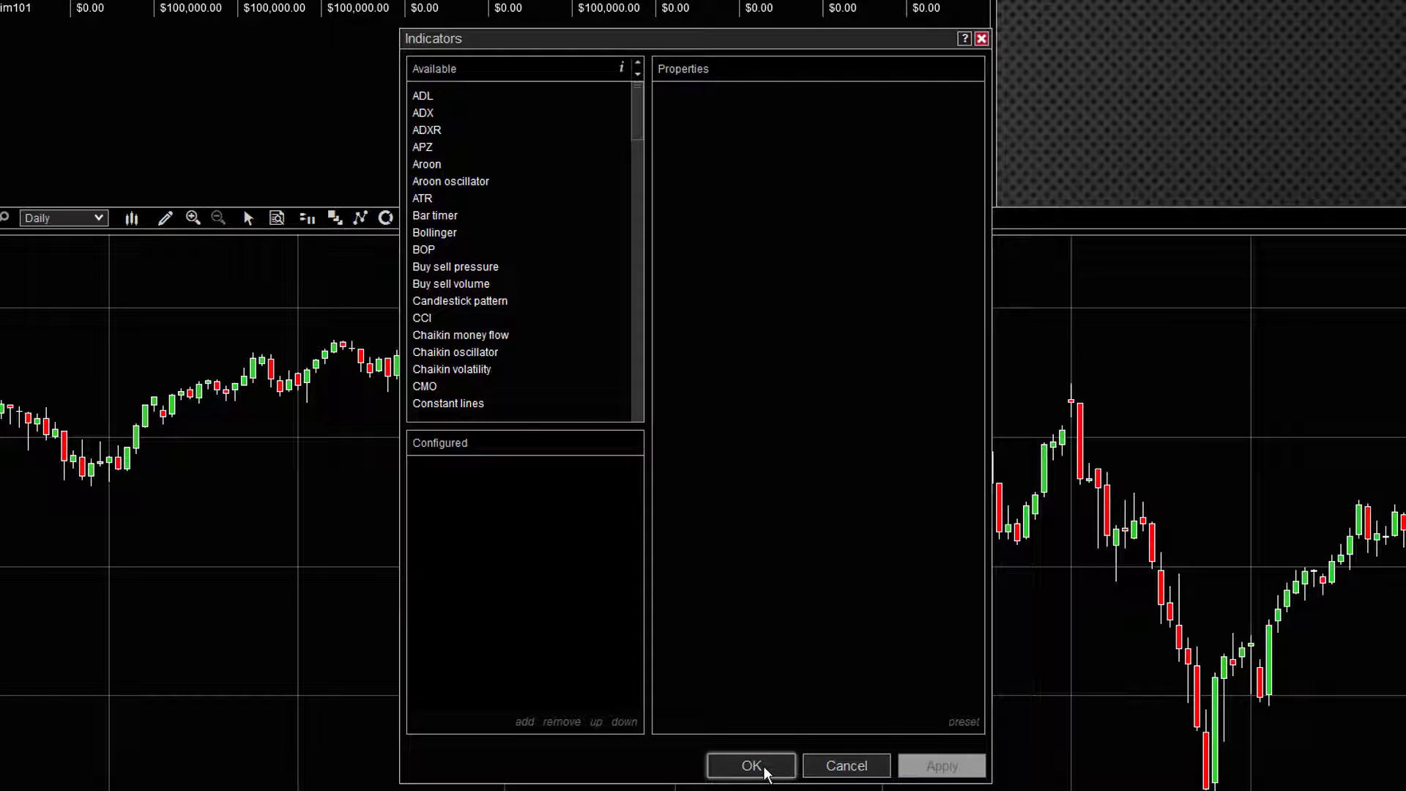